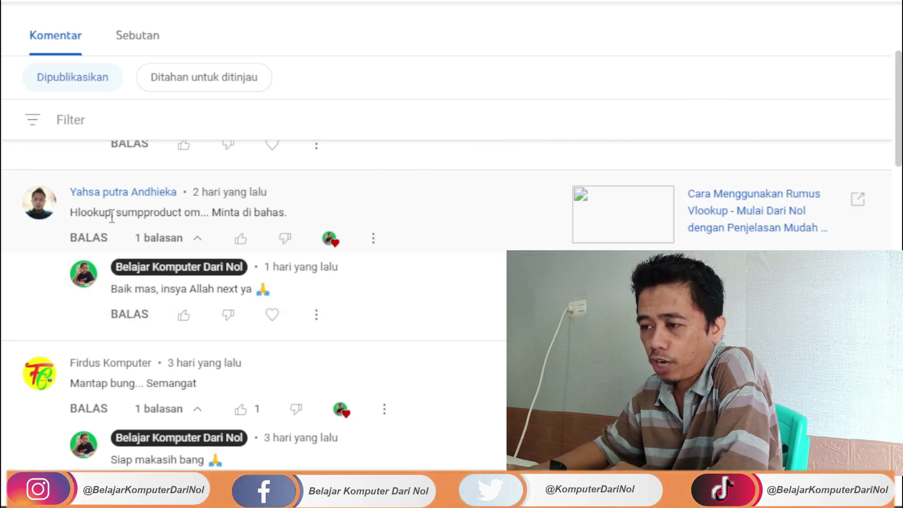
Highlight the word 'Hlookup' in the viewer's comment in YouTube Studio
mouse_move(112, 218)
mouse_down()
mouse_move(73, 216)
mouse_move(126, 212)
mouse_up()
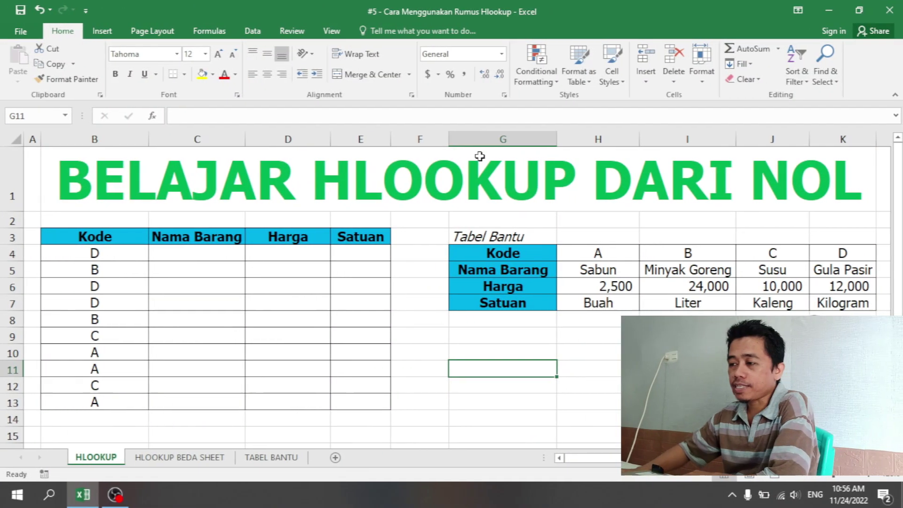
click(472, 155)
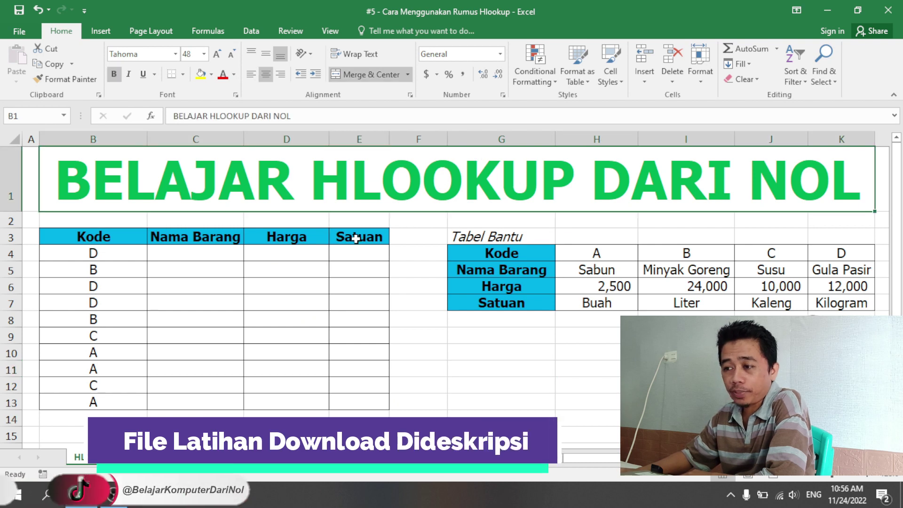
click(210, 258)
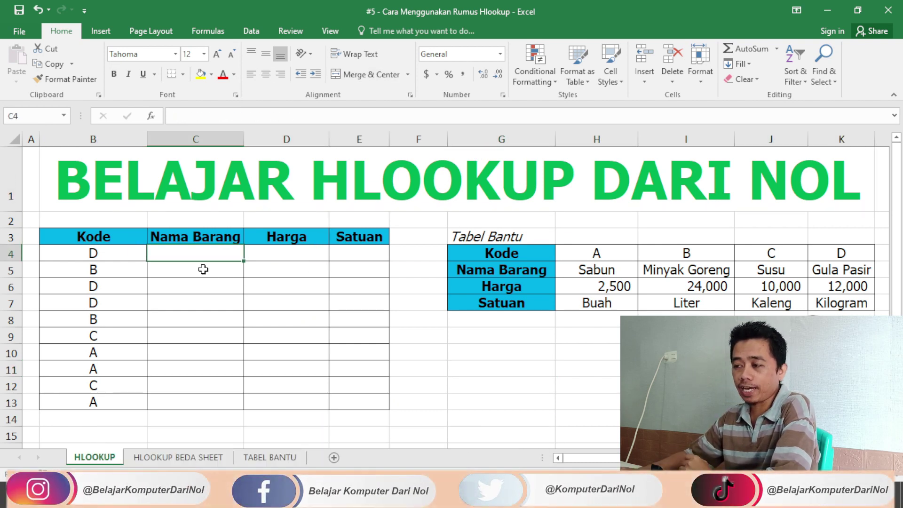
drag(196, 252, 359, 401)
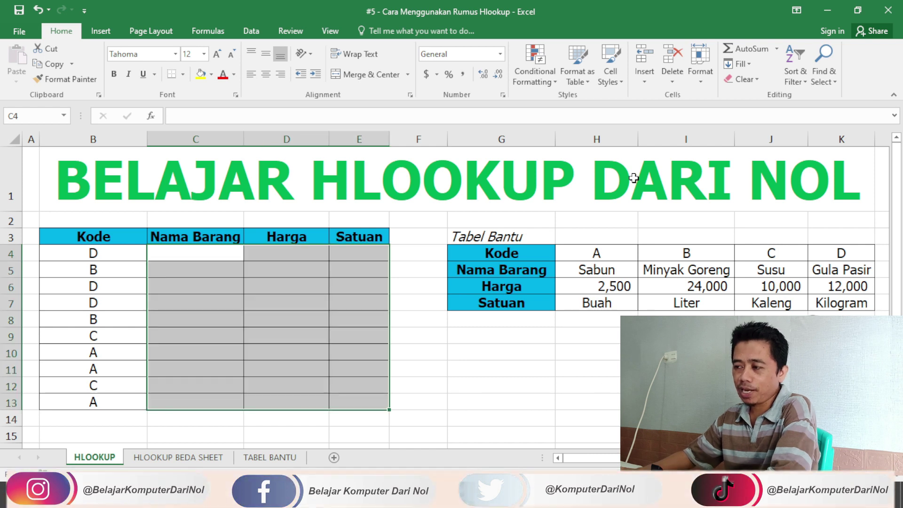
click(447, 360)
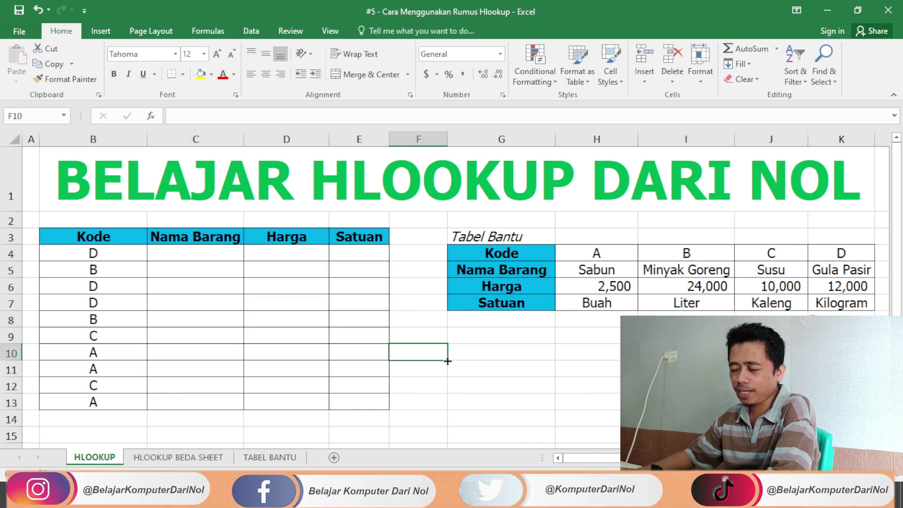
click(177, 249)
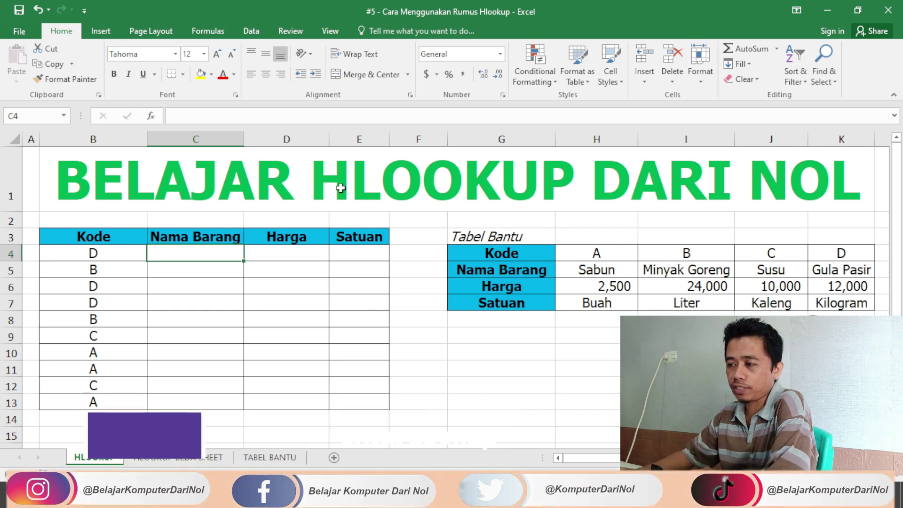
click(338, 181)
click(287, 288)
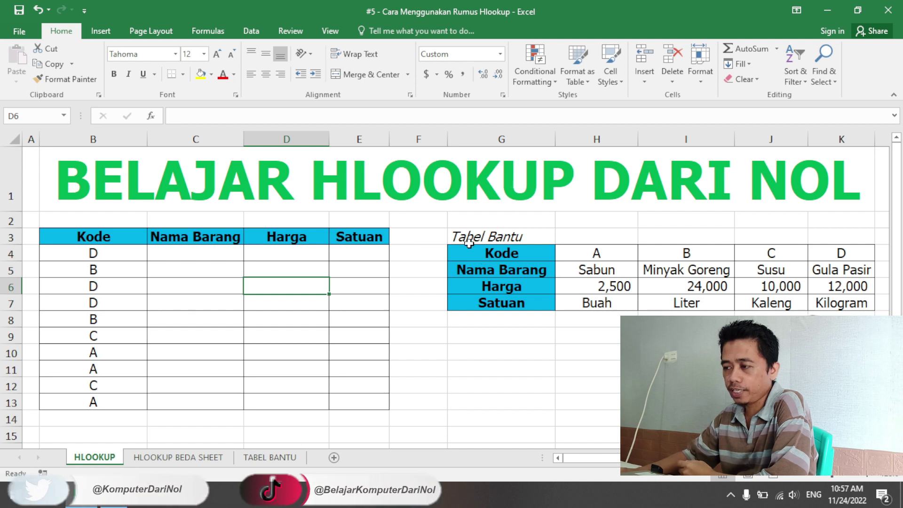
drag(489, 254, 841, 252)
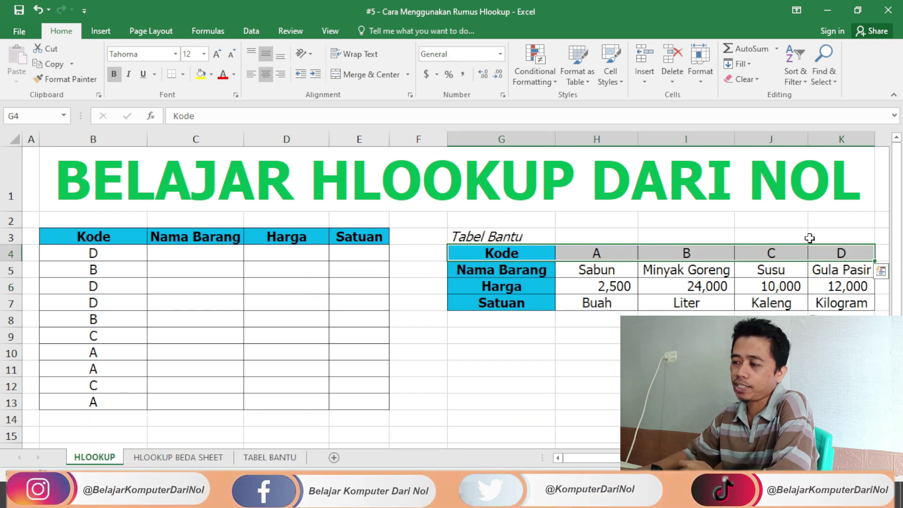
click(480, 272)
drag(562, 273, 832, 272)
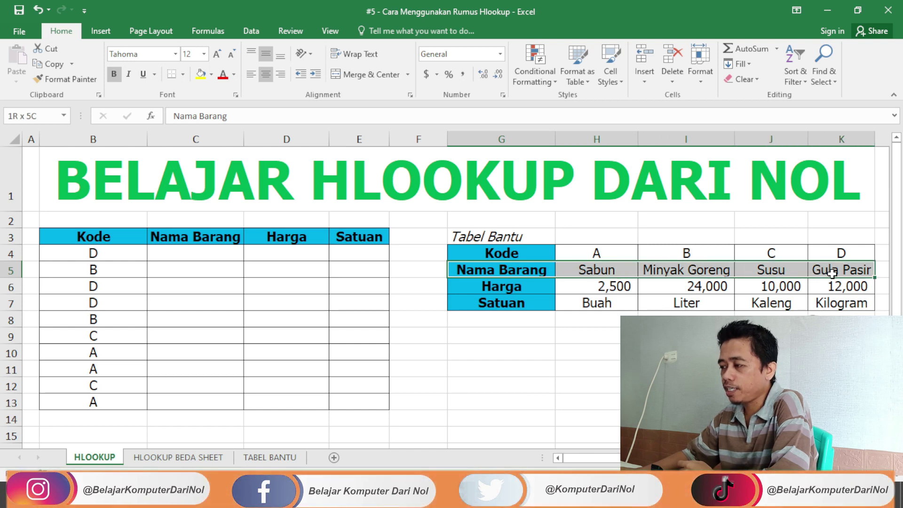
click(204, 251)
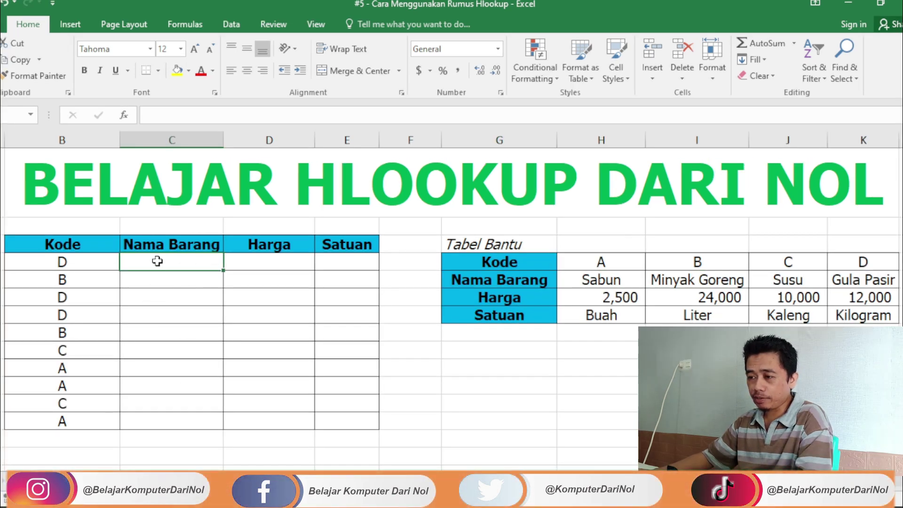
Enter =HLOOKUP(B4,$G$4:$K$7,2,0) in C4 so code D returns Gula Pasir
text(=)
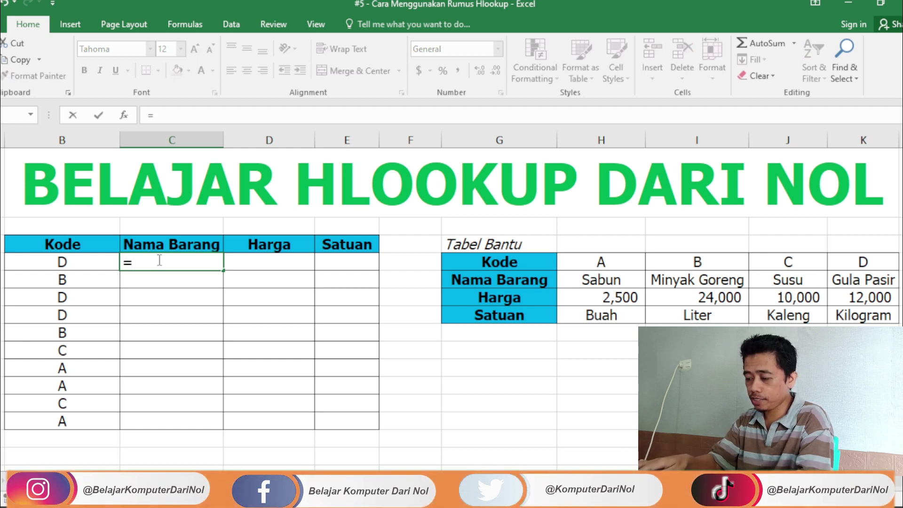
text(hLOOK)
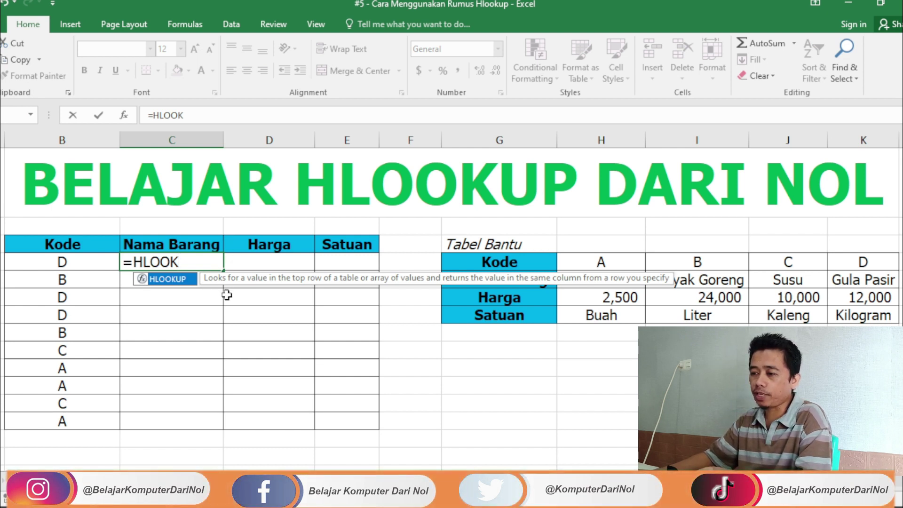
key(Tab)
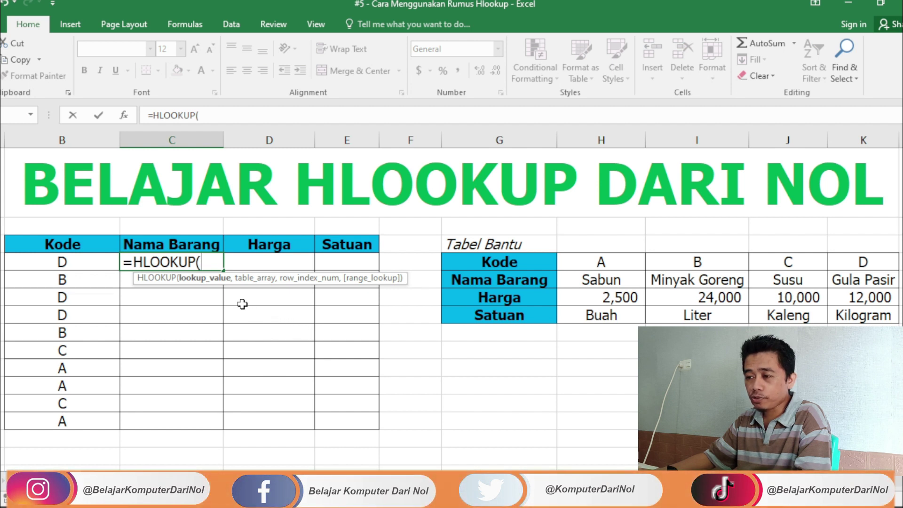
key(Left)
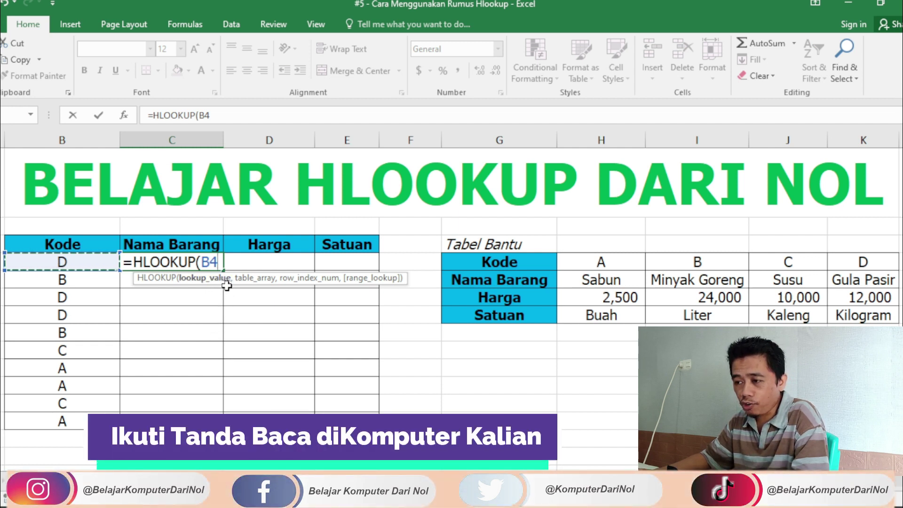
text(,)
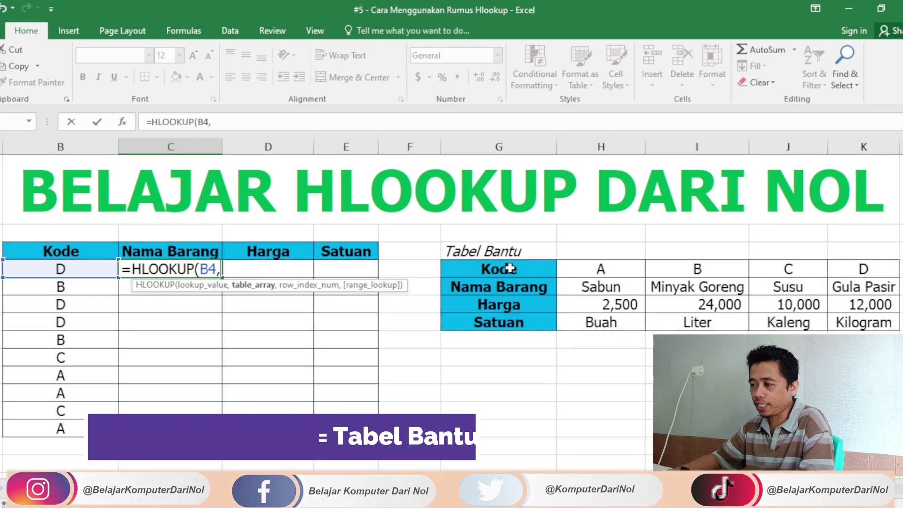
drag(470, 268, 866, 323)
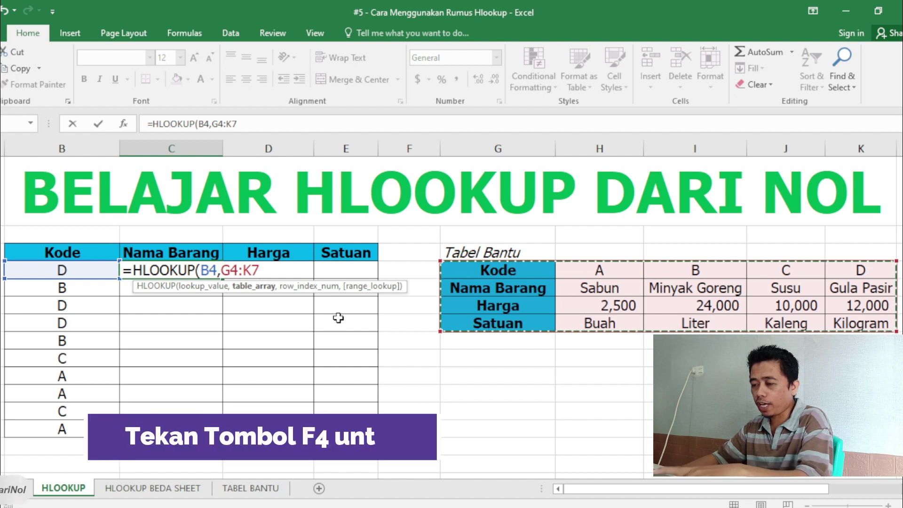
key(F4)
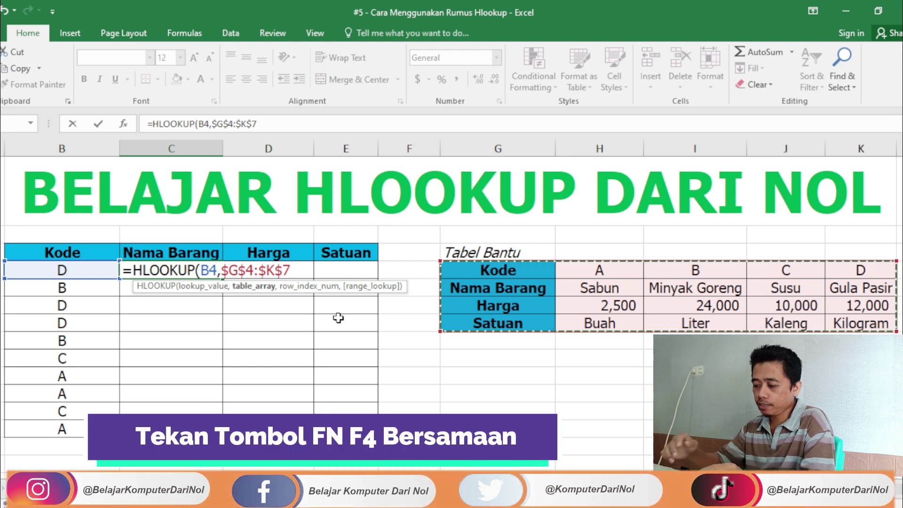
text(,2)
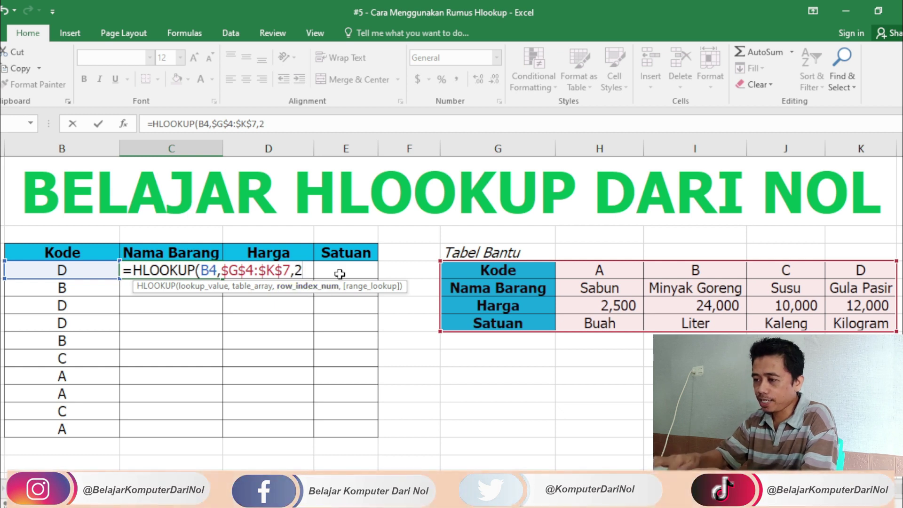
text(,0)
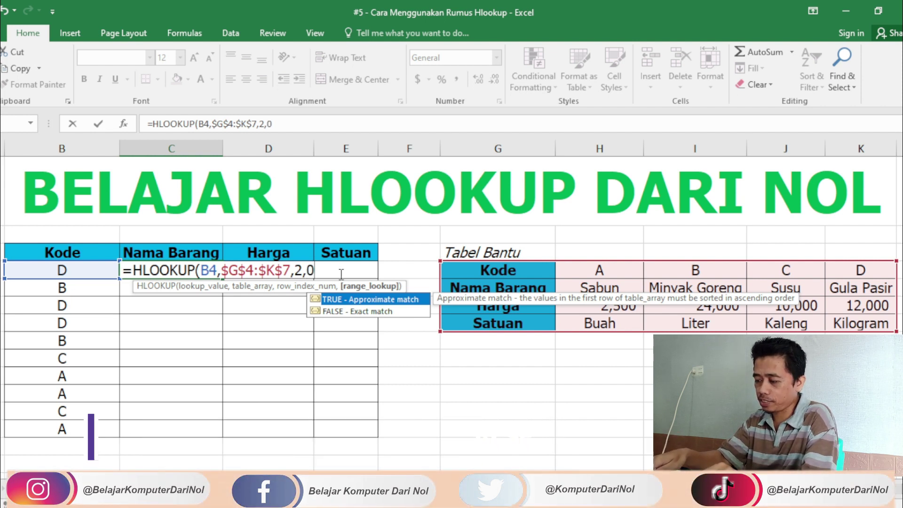
text())
key(Return)
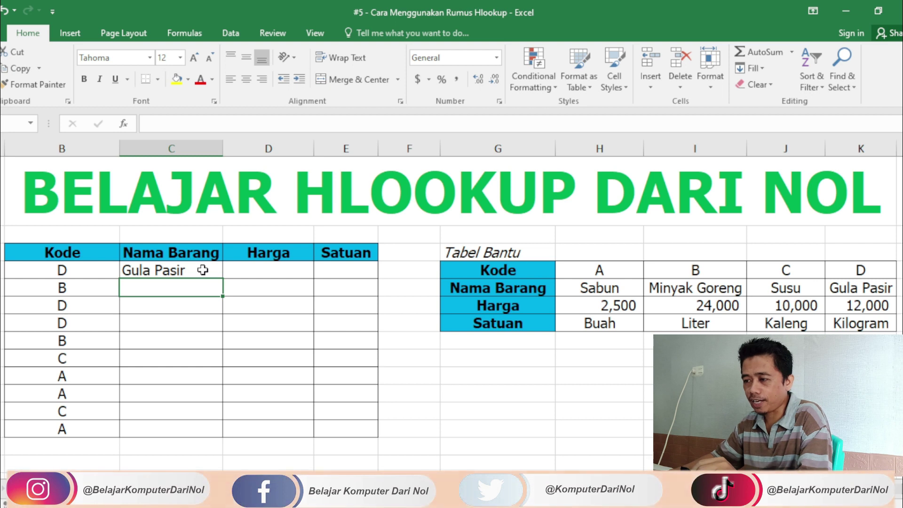
Copy C4's HLOOKUP formula down the Nama Barang column
click(200, 269)
double_click(223, 279)
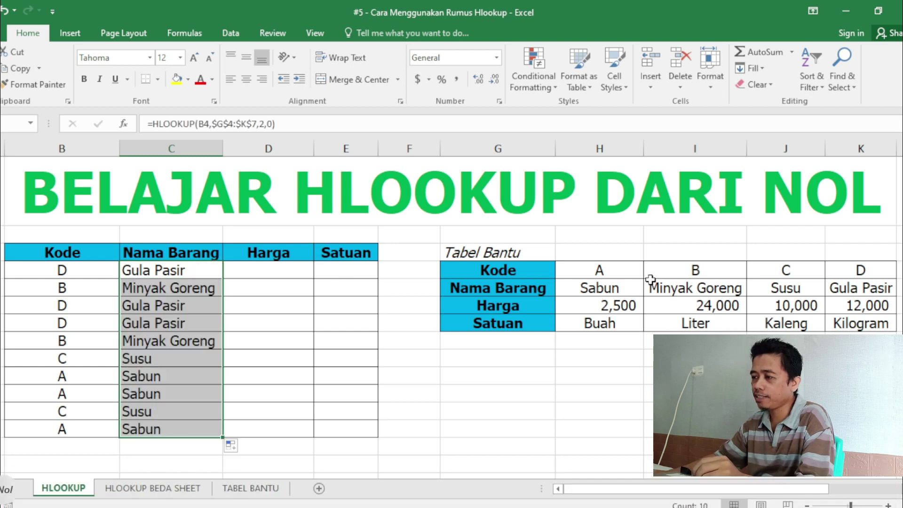
click(278, 269)
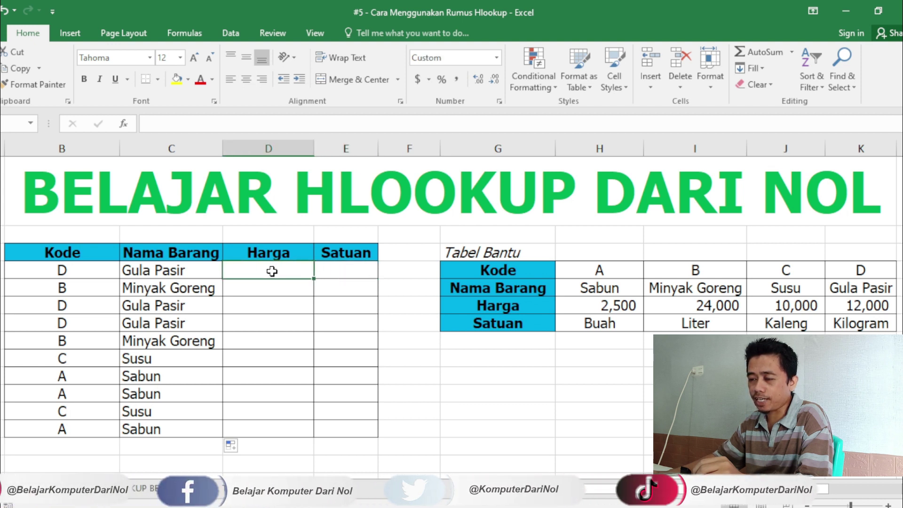
Review C4's formula, then begin the Harga formula =HLOOKUP(B4,$G$4:$K$7, in D4
double_click(176, 271)
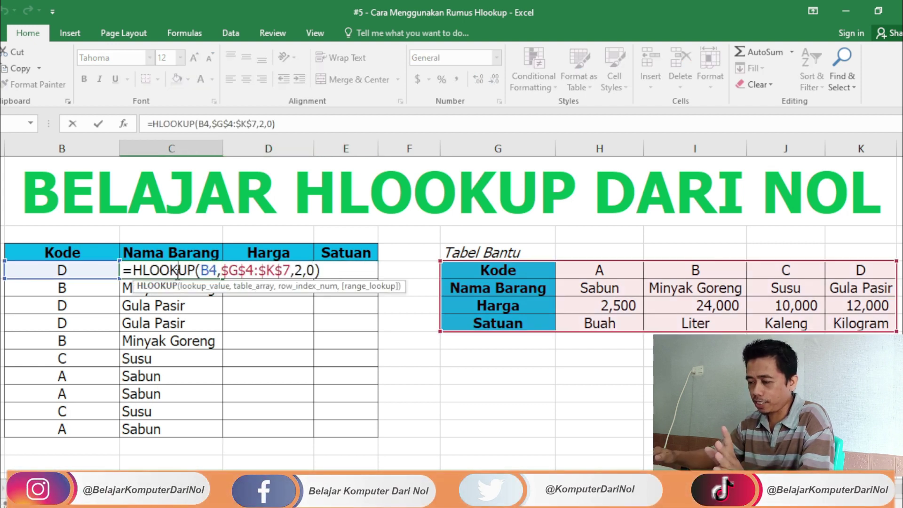
click(253, 269)
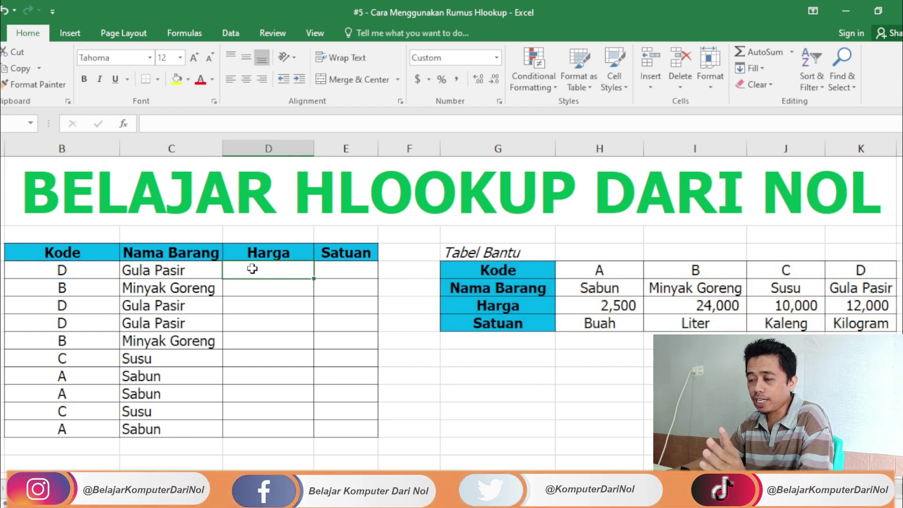
key(Right)
key(Right)
key(Right)
key(Down)
key(Down)
key(Down)
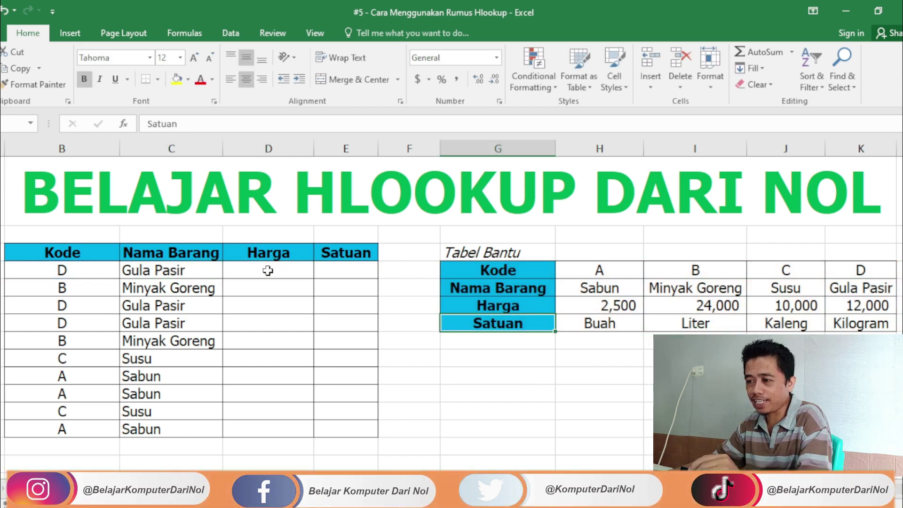
text(=HLOOKUP(B4,$G$4:$K$7=HLOOKUP(B4,$G$4:$K$7,)
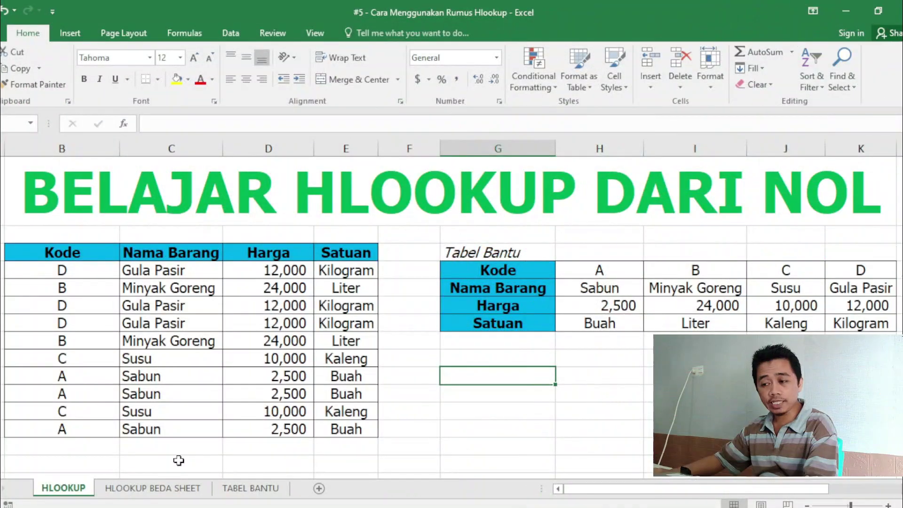
Compare the empty HLOOKUP BEDA SHEET result area with the TABEL BANTU helper table, ending on TABEL BANTU
click(158, 489)
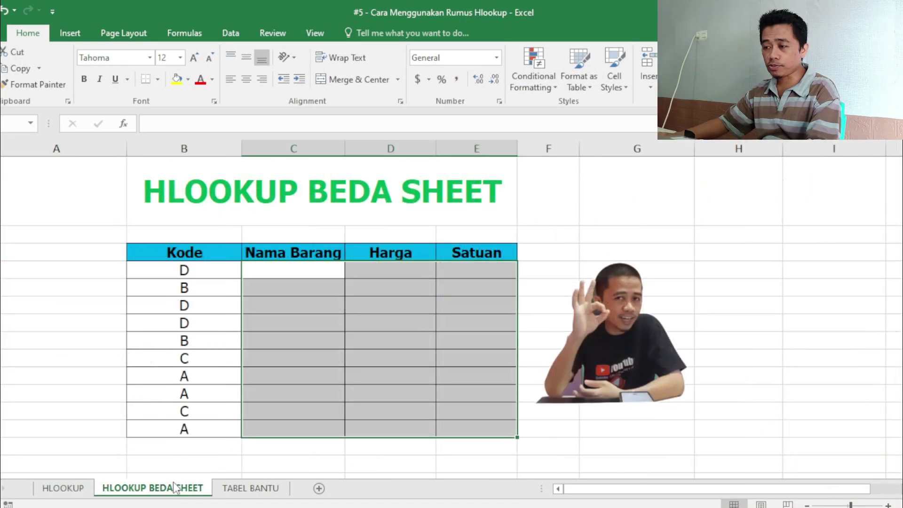
drag(281, 276, 508, 428)
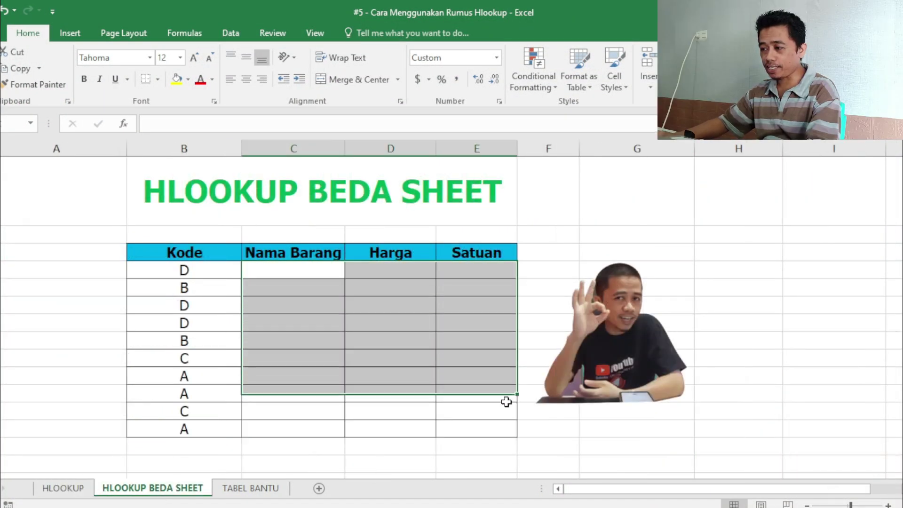
click(255, 489)
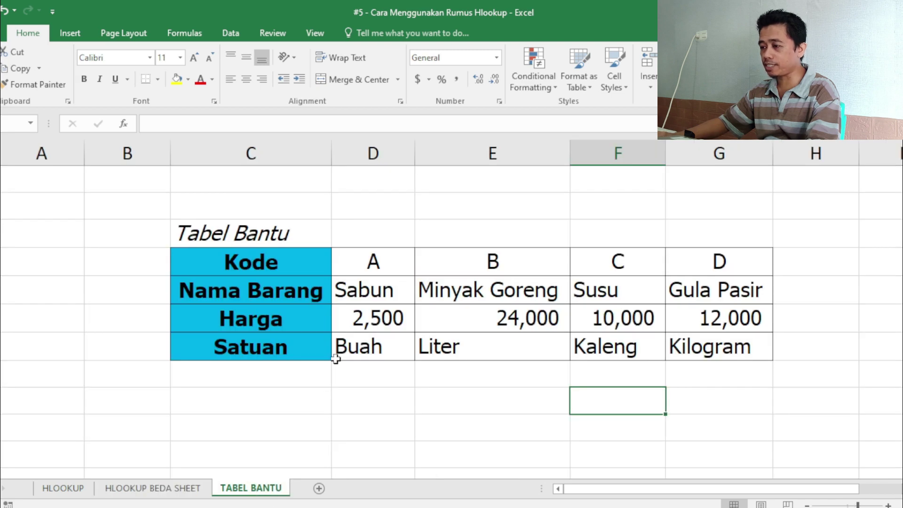
drag(236, 269, 733, 348)
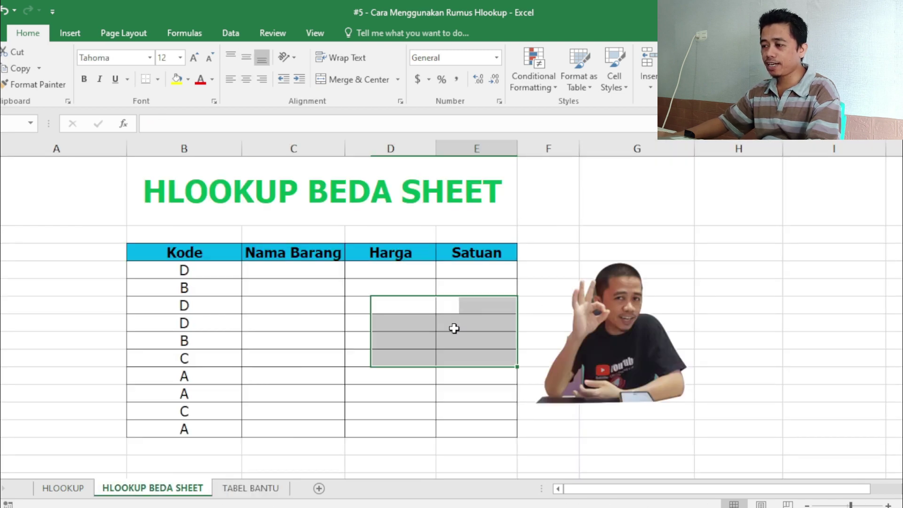
click(454, 328)
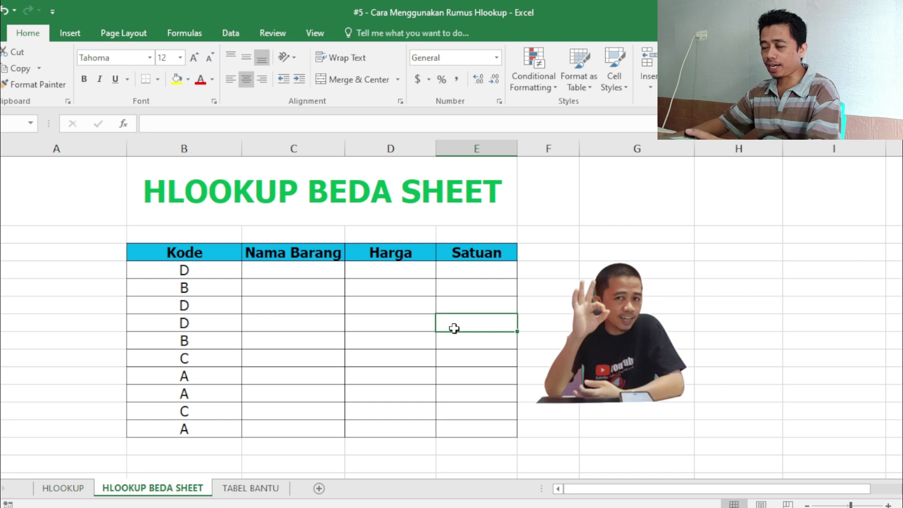
click(308, 269)
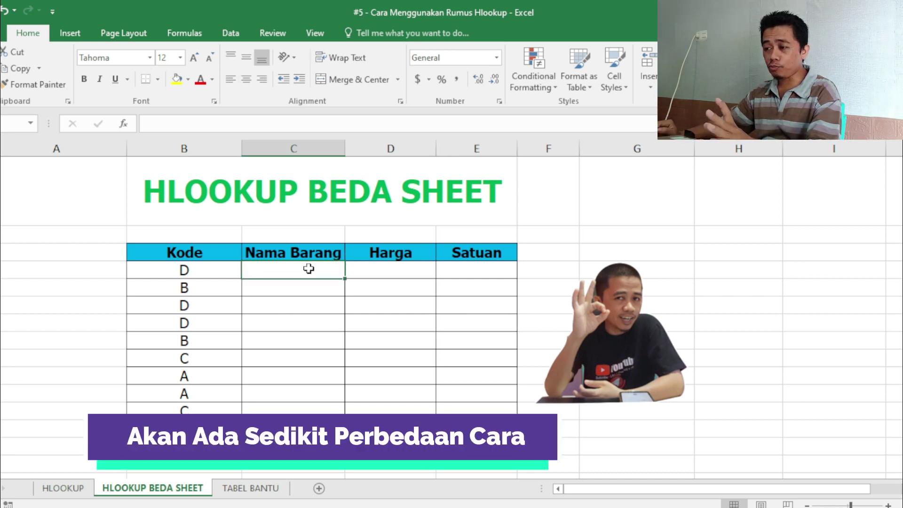
key(ctrl+Page_Up)
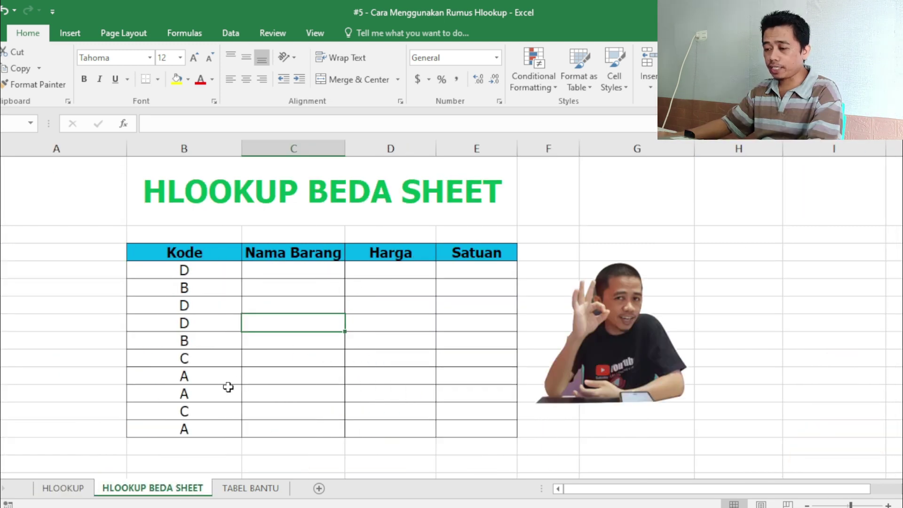
click(249, 488)
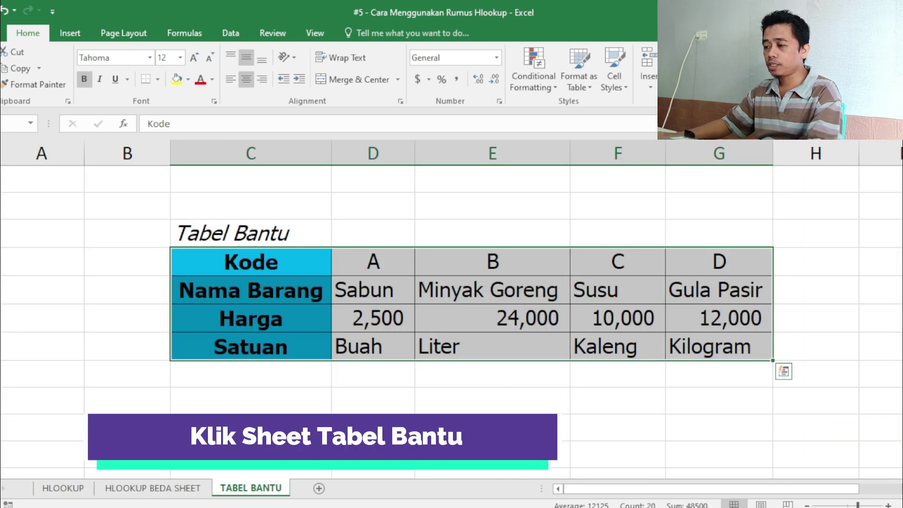
Define the name KODE for TABEL BANTU's C4:G7 helper table in the New Name dialog
click(271, 260)
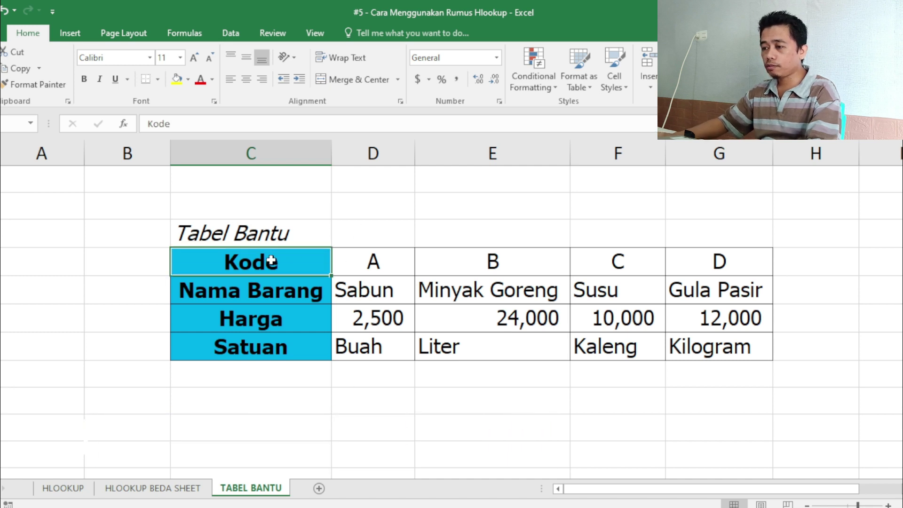
drag(272, 261, 726, 346)
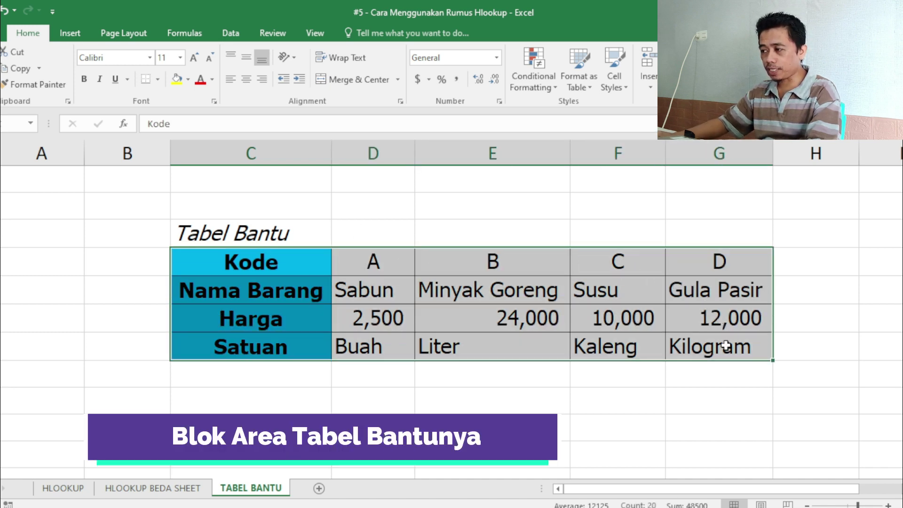
right_click(464, 320)
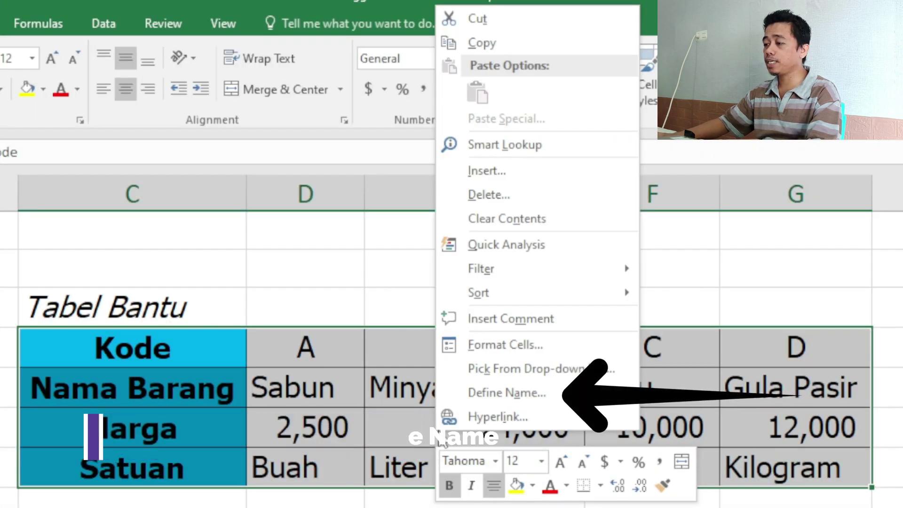
click(547, 390)
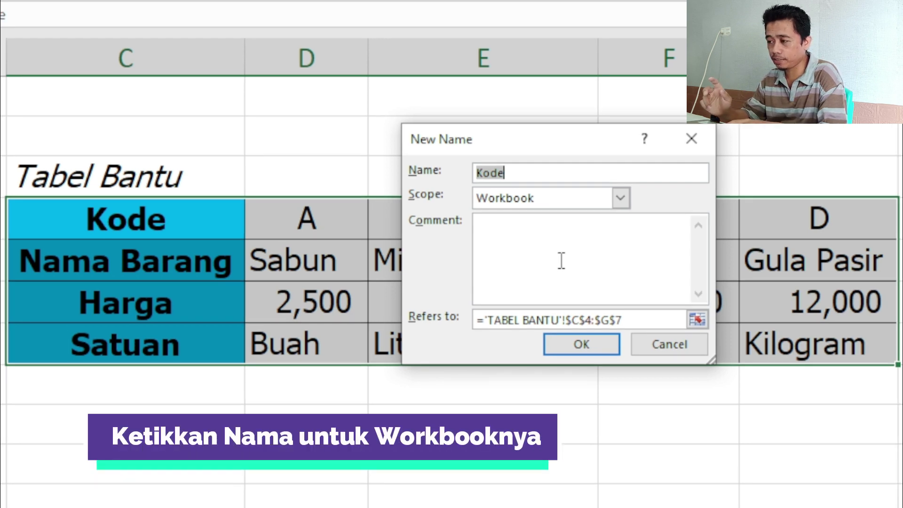
text(KODE)
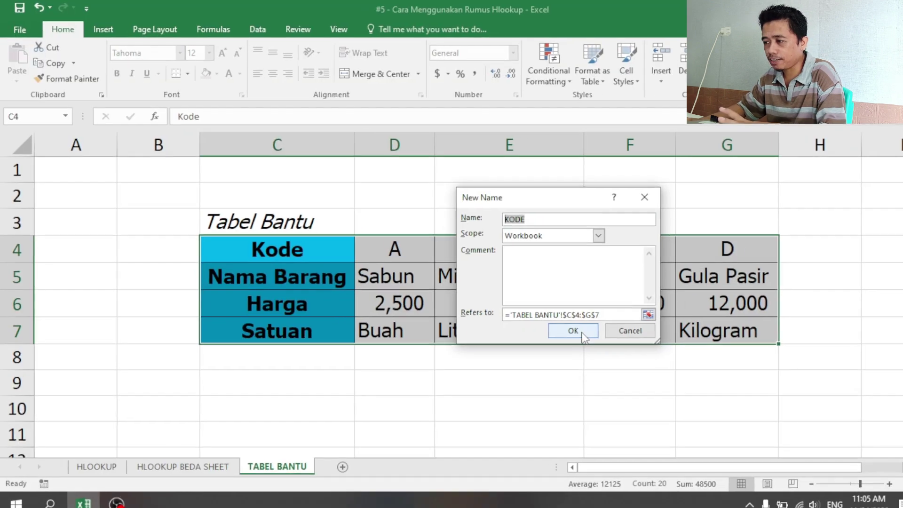
Confirm the KODE name and go back to the HLOOKUP BEDA SHEET sheet
click(597, 350)
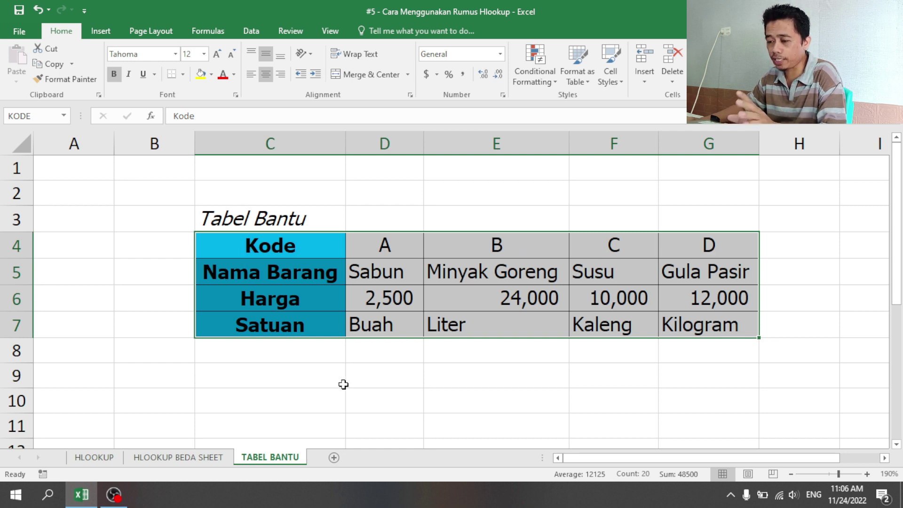
click(179, 458)
click(319, 254)
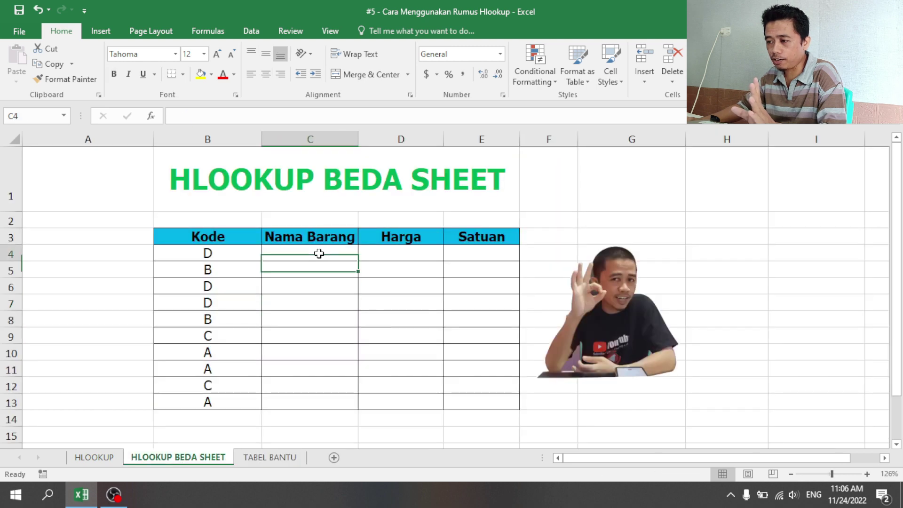
click(269, 461)
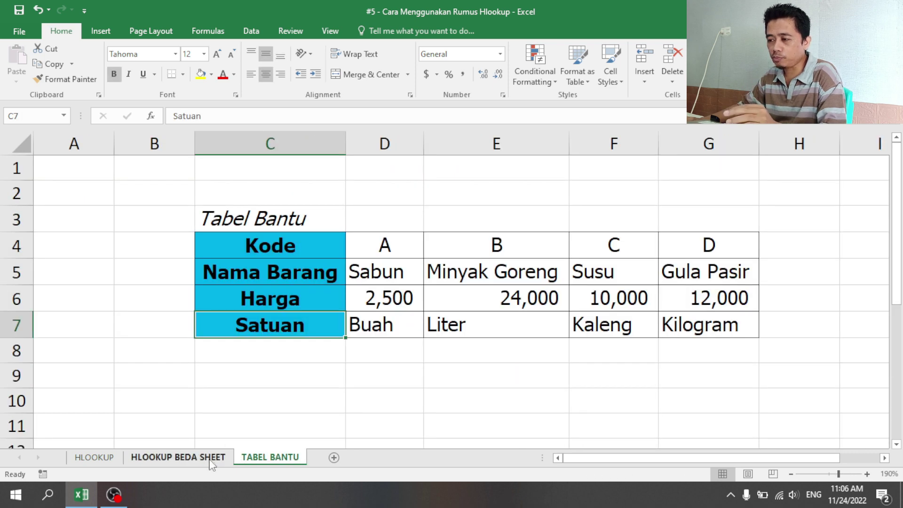
click(211, 462)
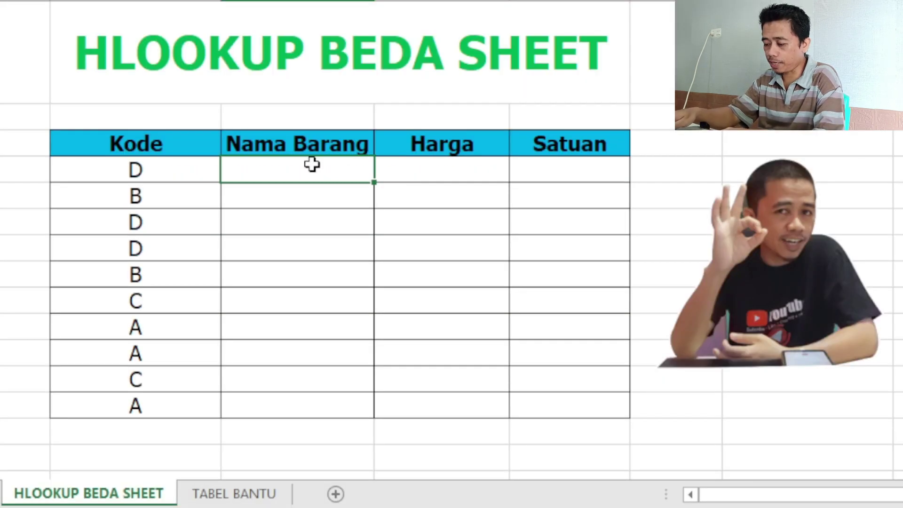
Enter =HLOOKUP(B4,KODE,2,0) in C4 so it returns Gula Pasir
text(=HLO)
key(Tab)
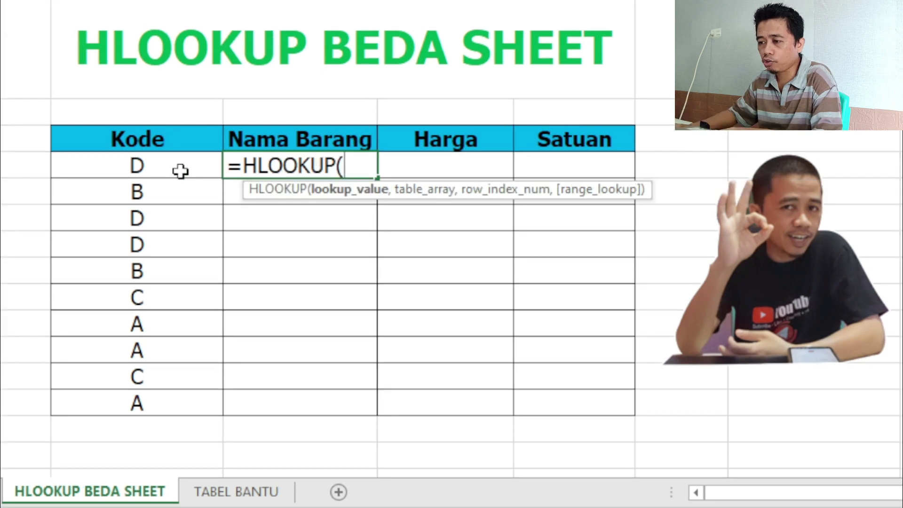
click(142, 165)
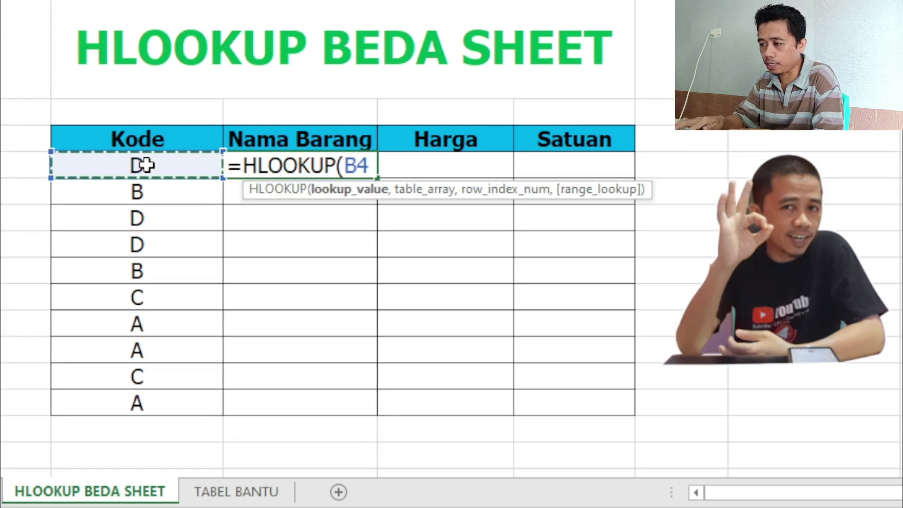
text(,)
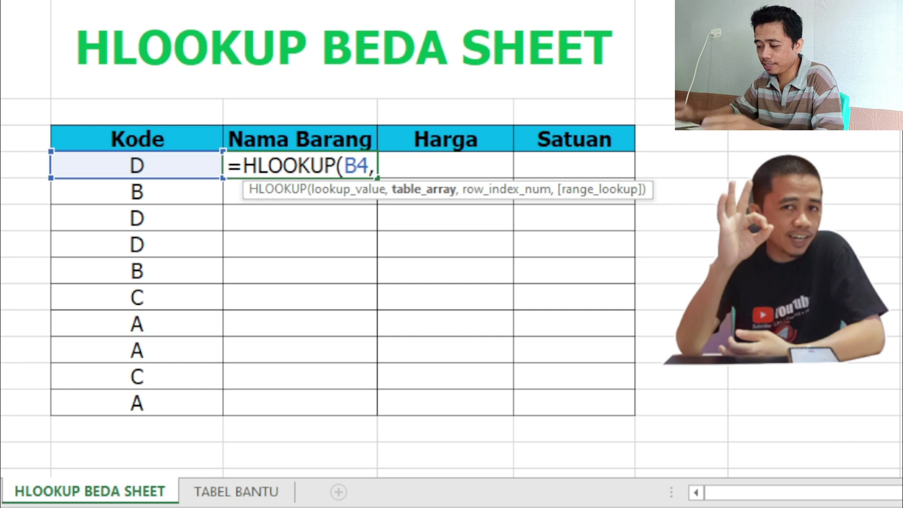
text(KODE)
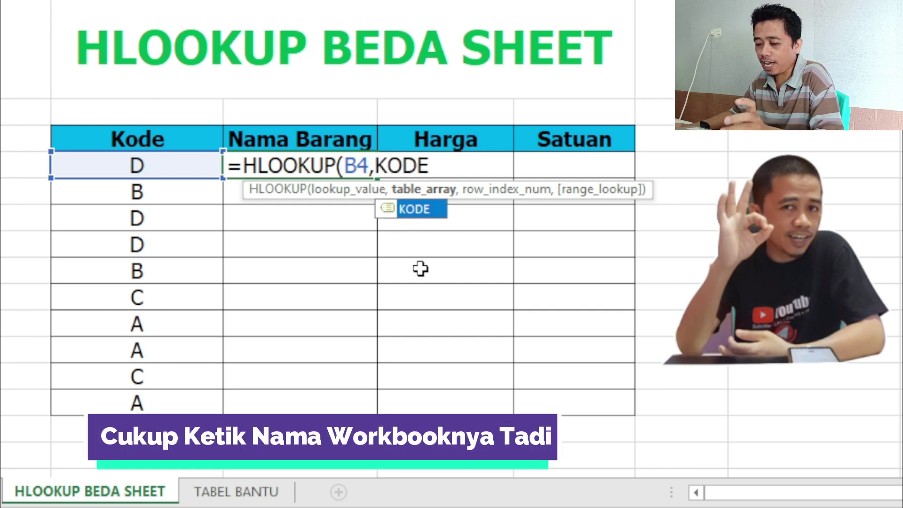
key(Tab)
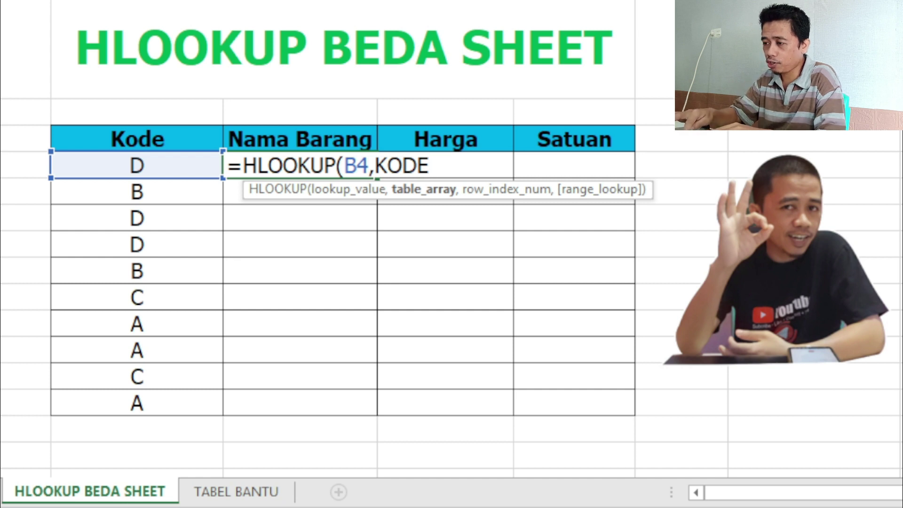
text(,)
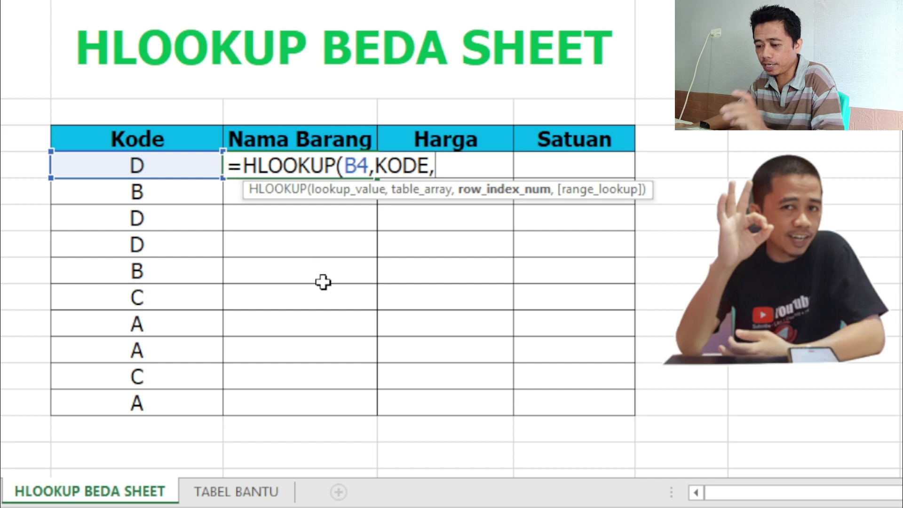
text(2)
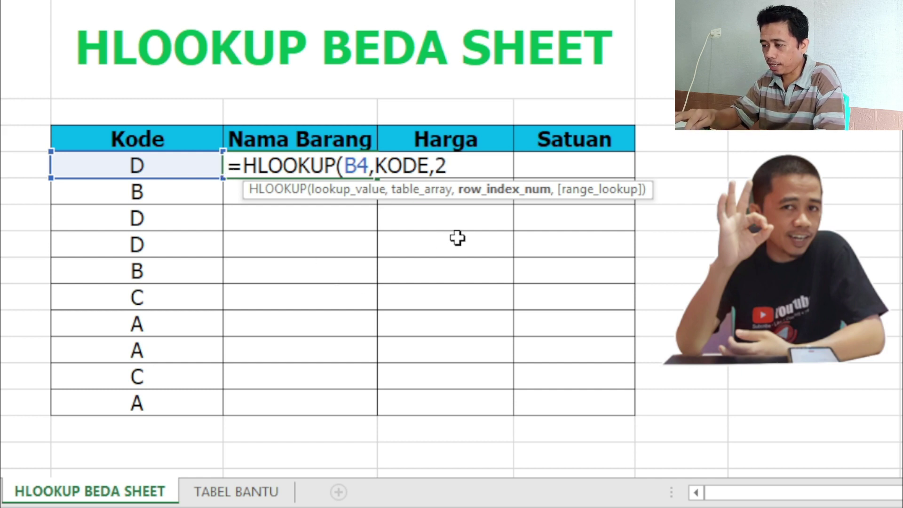
text(,0)
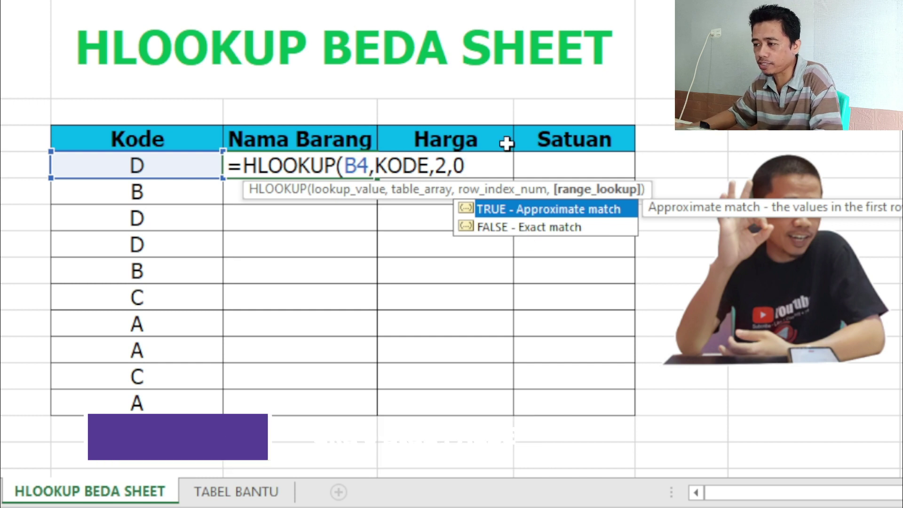
text())
key(Return)
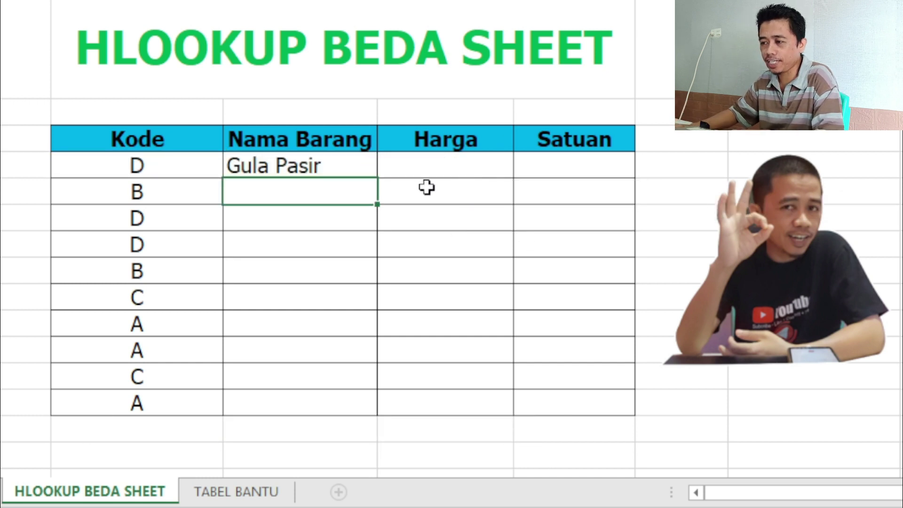
Fill C4's KODE lookup down to C13, showing Minyak Goreng, Susu, Sabun and more
click(294, 167)
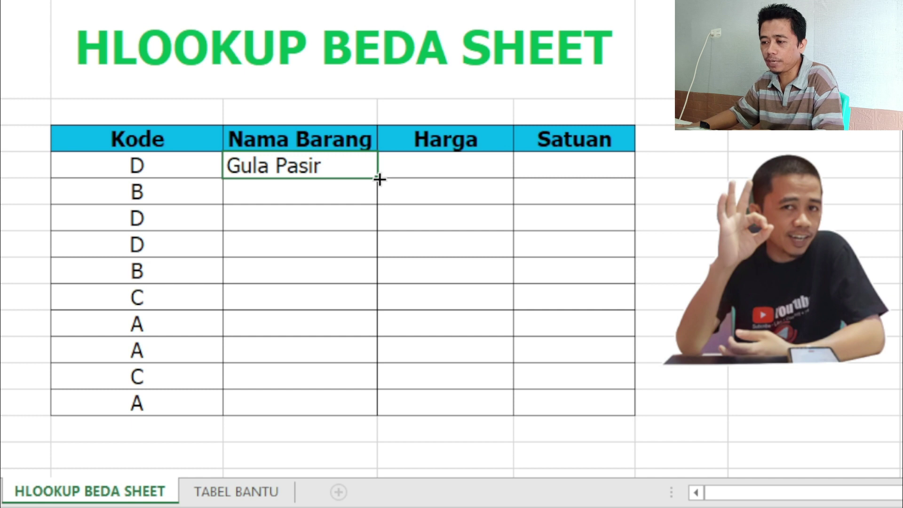
double_click(380, 179)
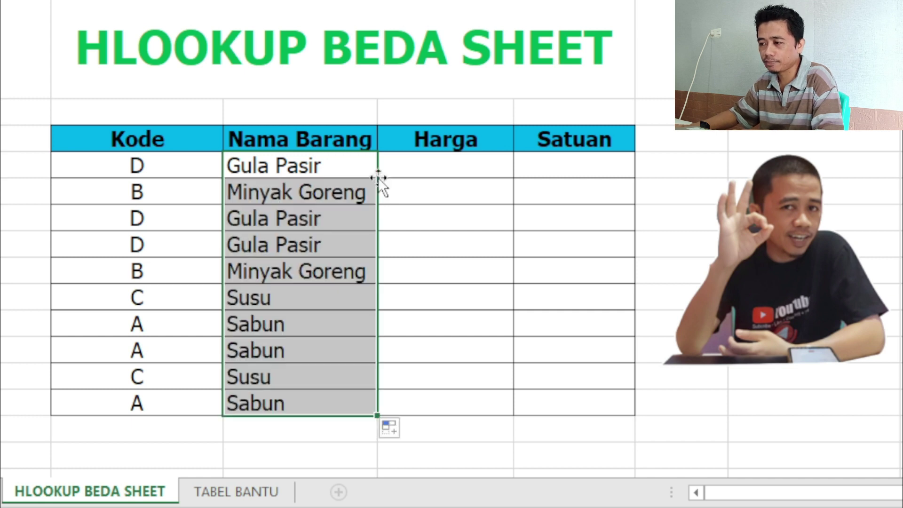
click(426, 170)
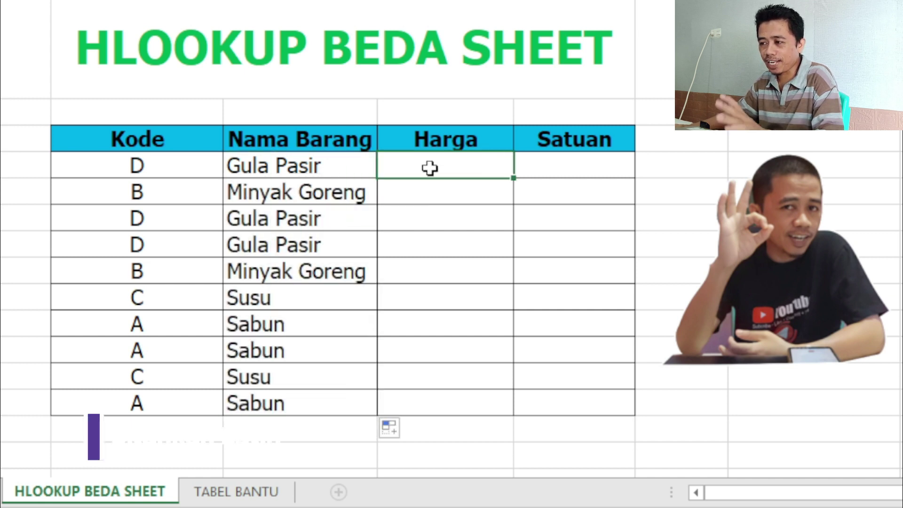